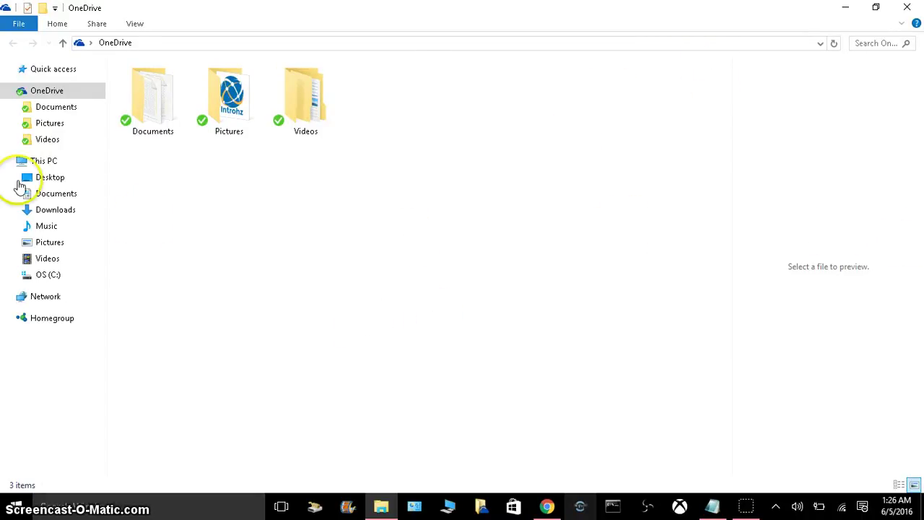
Close the OneDrive folder window and exit OneDrive from the system tray, confirming Close OneDrive.
left_click(45, 90)
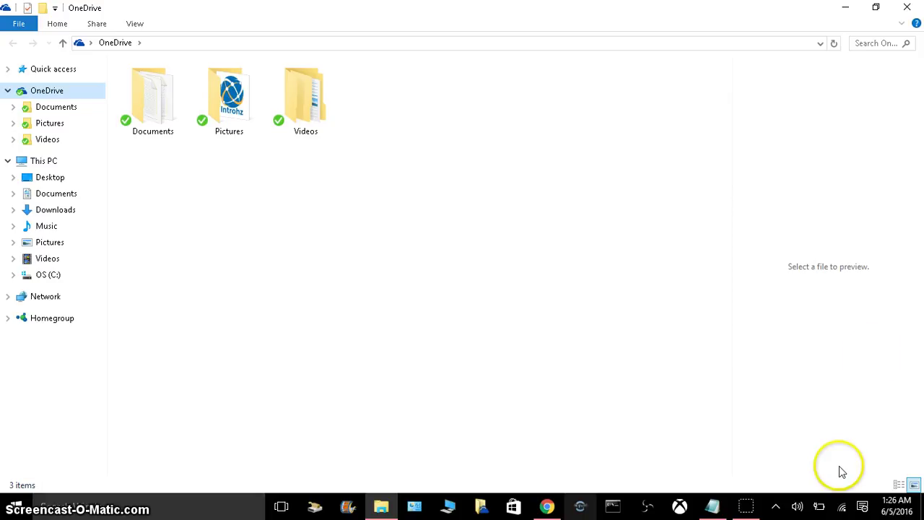
left_click(908, 7)
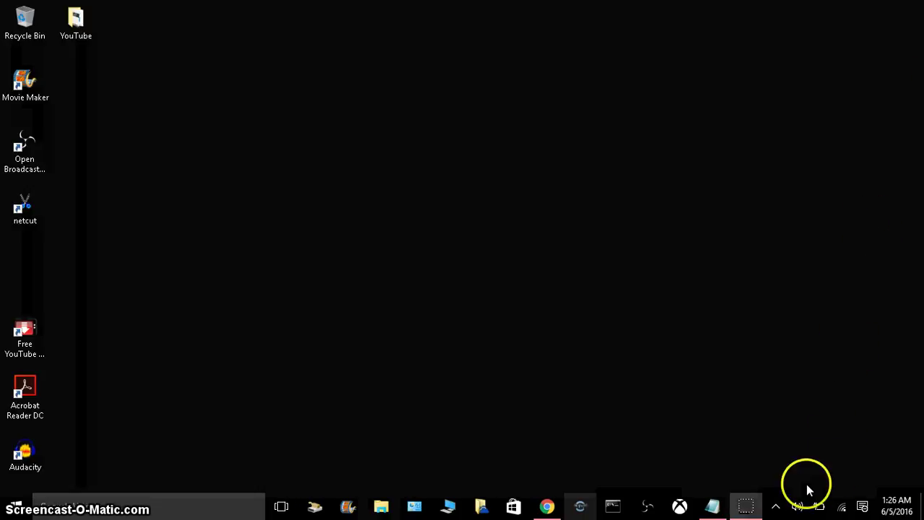
left_click(777, 506)
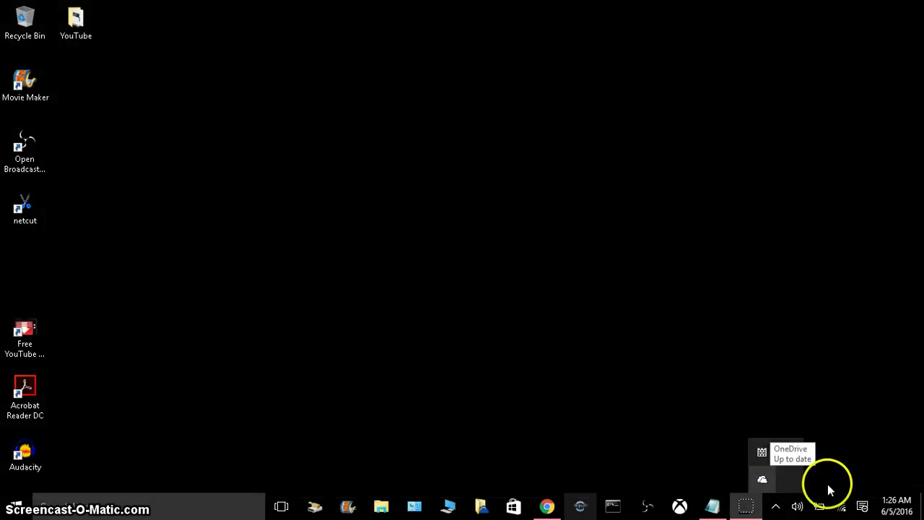
right_click(763, 479)
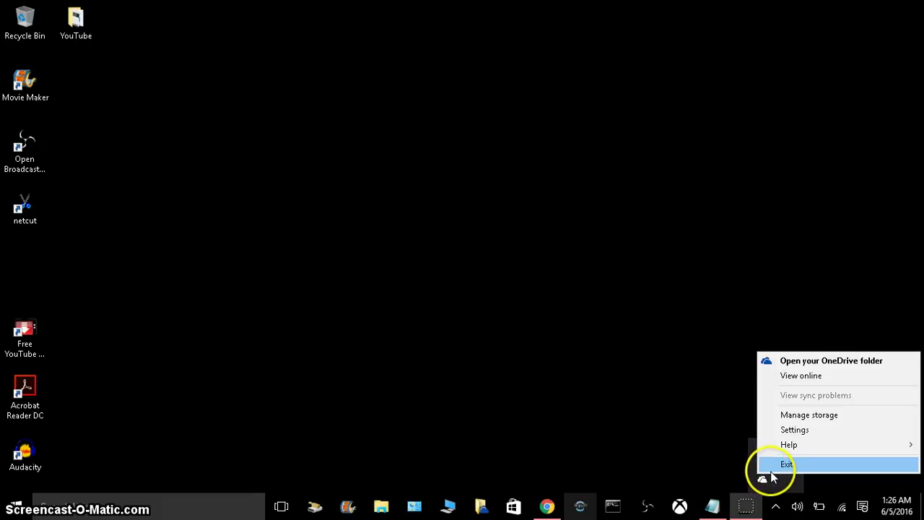
left_click(779, 471)
left_click(476, 264)
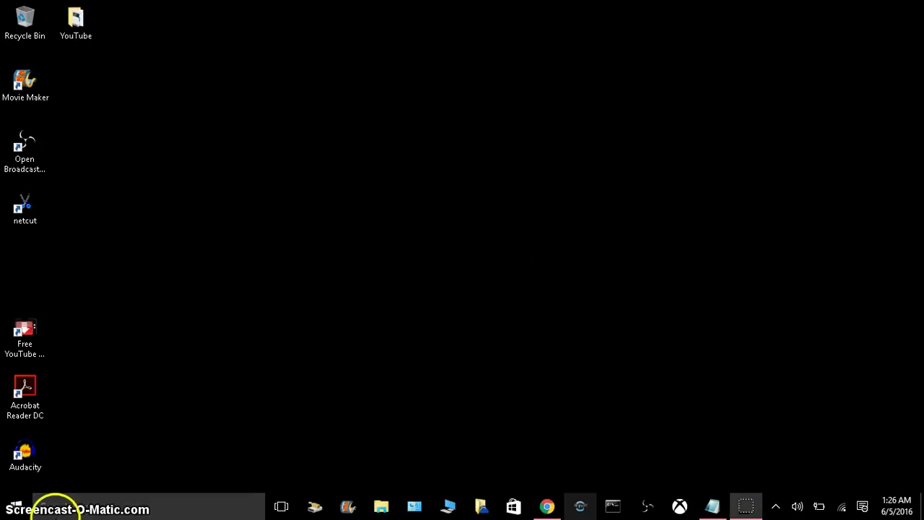
Launch the OneDrive desktop app from a Start menu search for 'onedrive'.
left_click(16, 507)
type("onedrive")
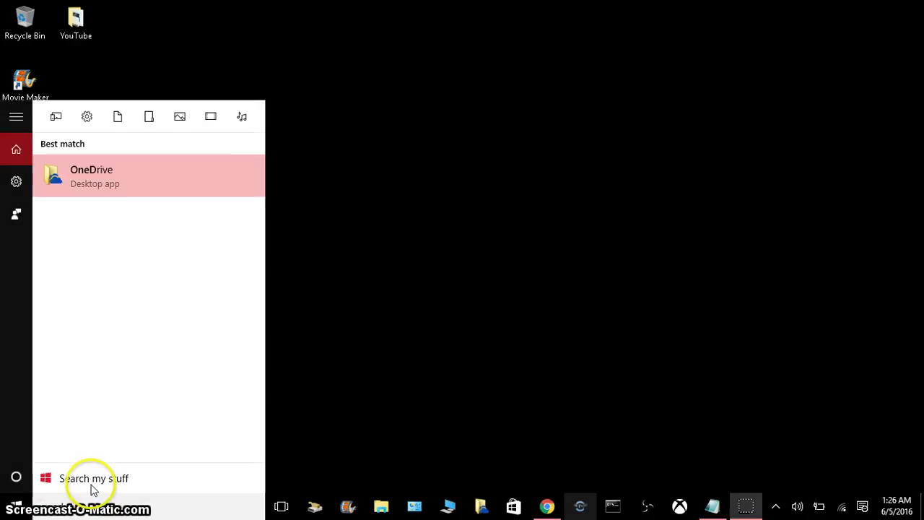
key("Return")
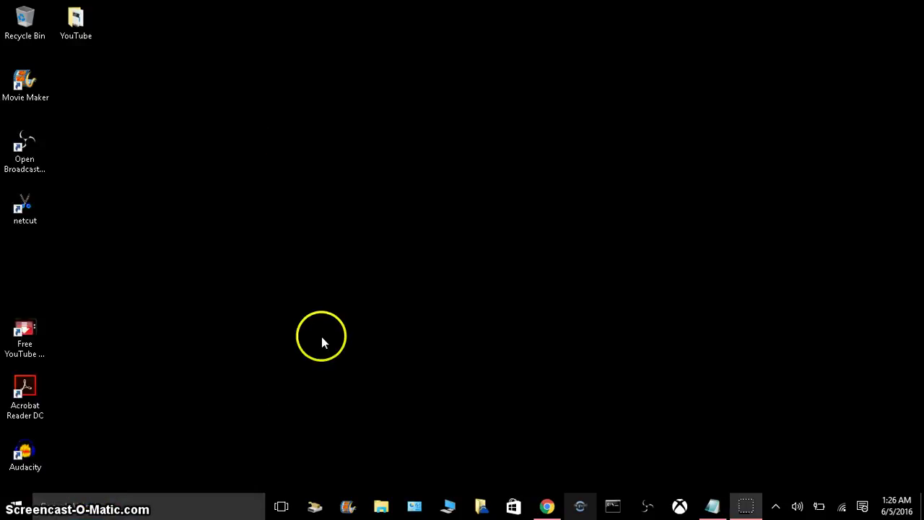